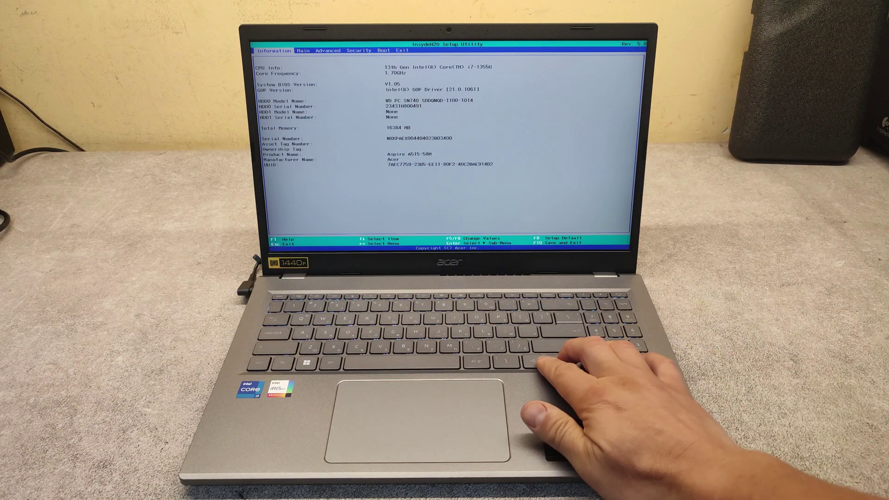
Step across the Advanced, Security and Boot tabs to the Exit page
{"action": "key", "text": "Right"}
{"action": "key", "text": "Right"}
{"action": "key", "text": "Right"}
{"action": "key", "text": "Left"}
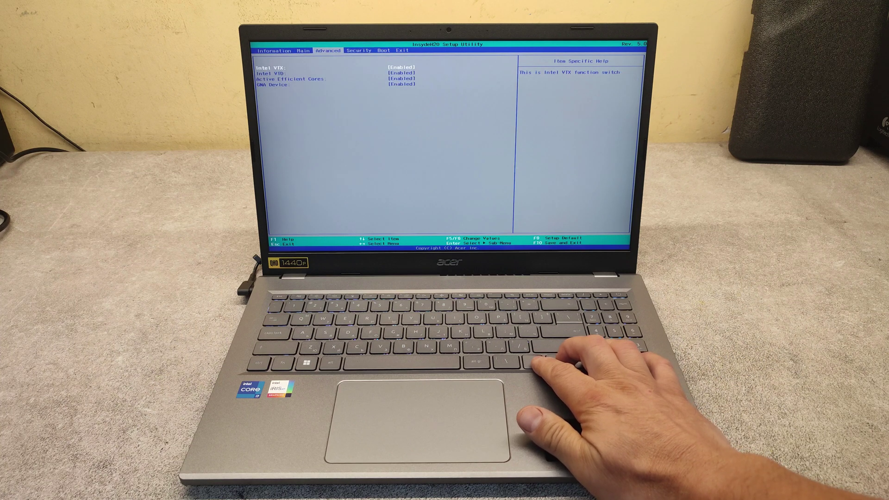
{"action": "key", "text": "Right"}
{"action": "key", "text": "Right"}
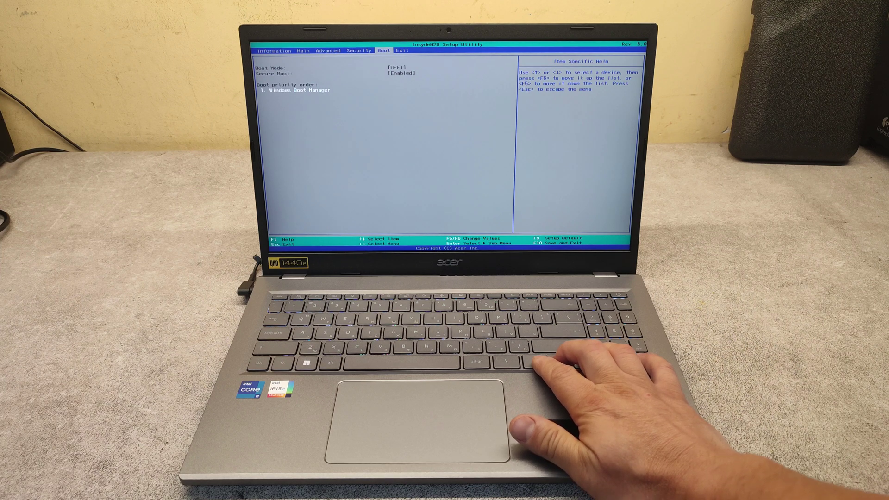
{"action": "key", "text": "Right"}
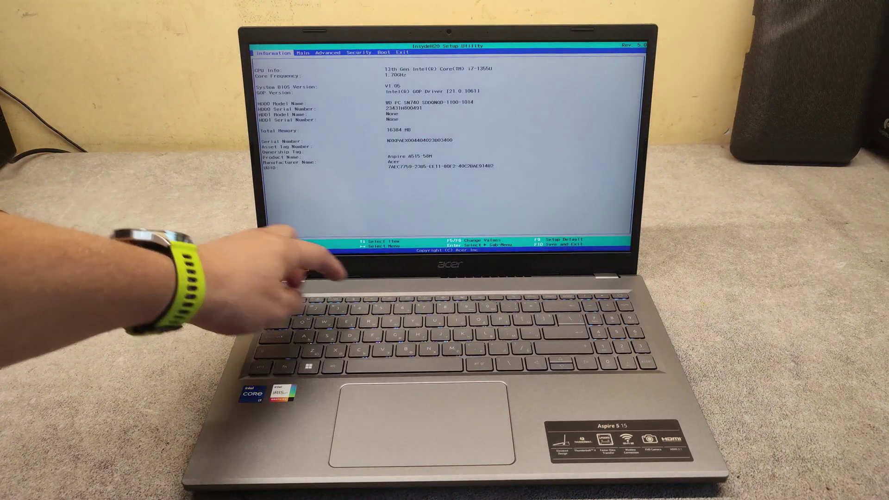
Go to the Main page and open the F12 Boot Menu Disabled/Enabled choices
{"action": "key", "text": "Right"}
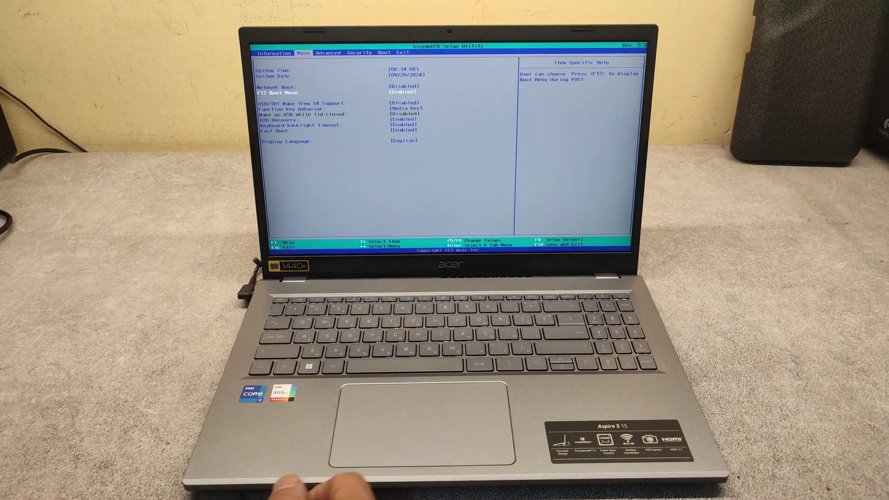
{"action": "key", "text": "Return"}
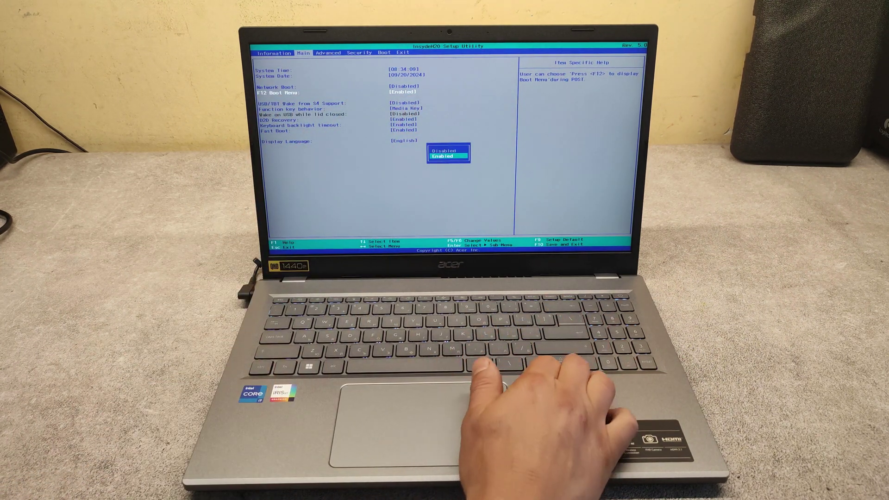
Keep F12 Boot Menu on Enabled and raise the 'Exit discarding changes?' warning
{"action": "key", "text": "Up"}
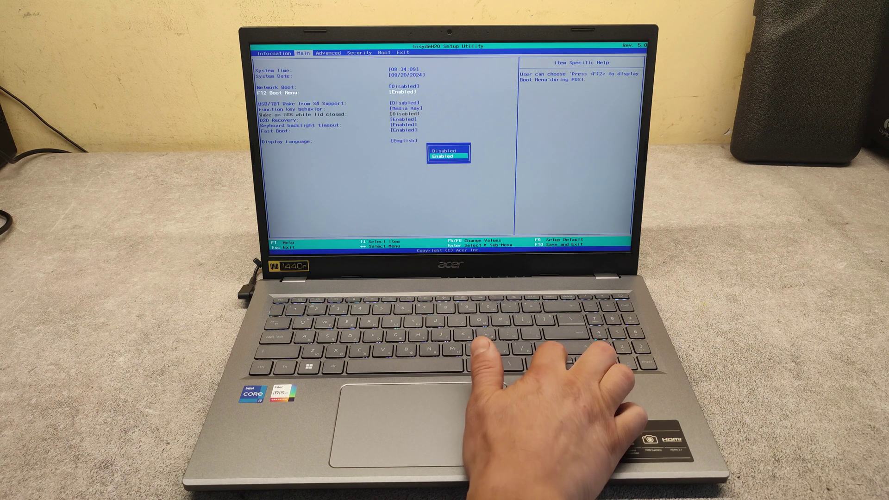
{"action": "key", "text": "Down"}
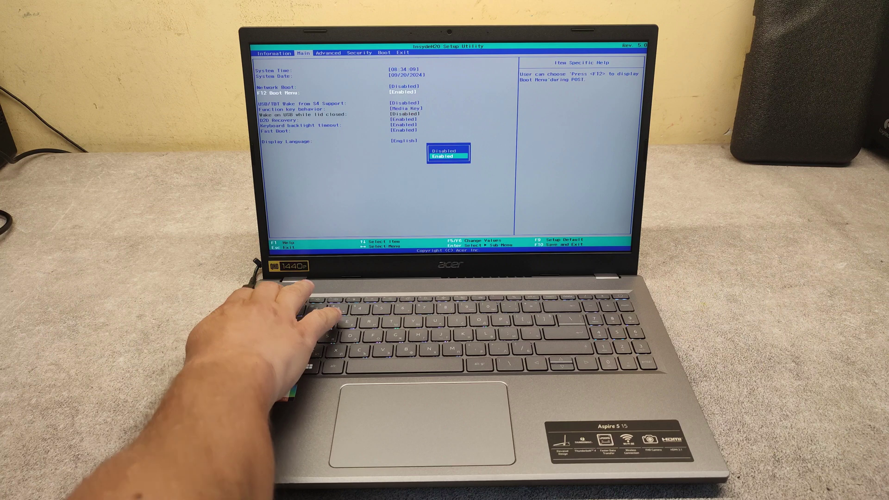
{"action": "key", "text": "Escape"}
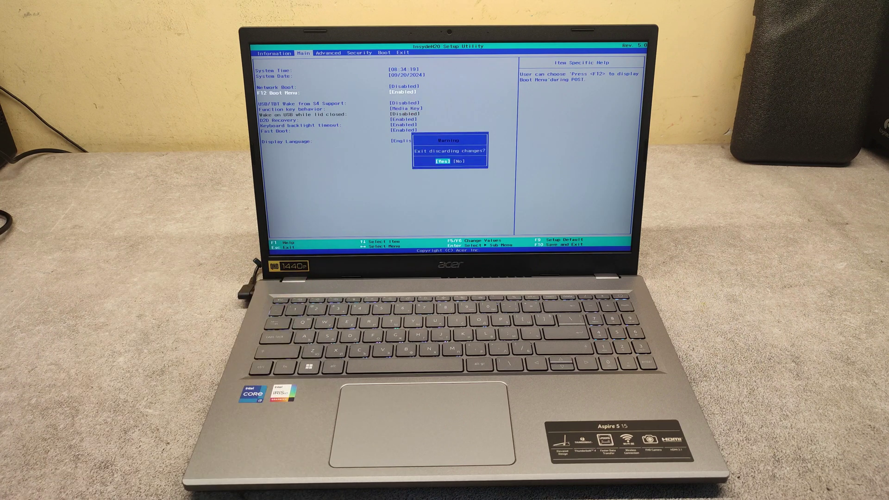